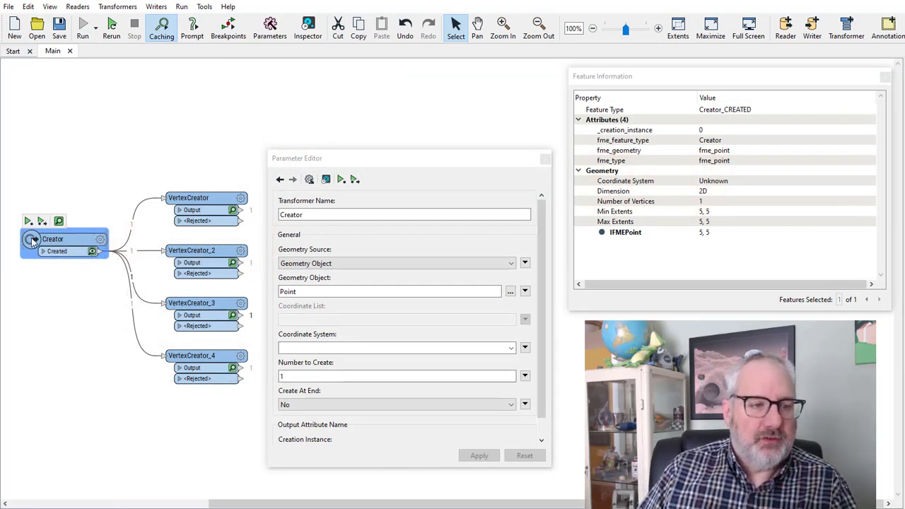
# Check the Creator's point feature at 5, 5, then bring up the first VertexCreator's parameters.
pyautogui.click(714, 161)
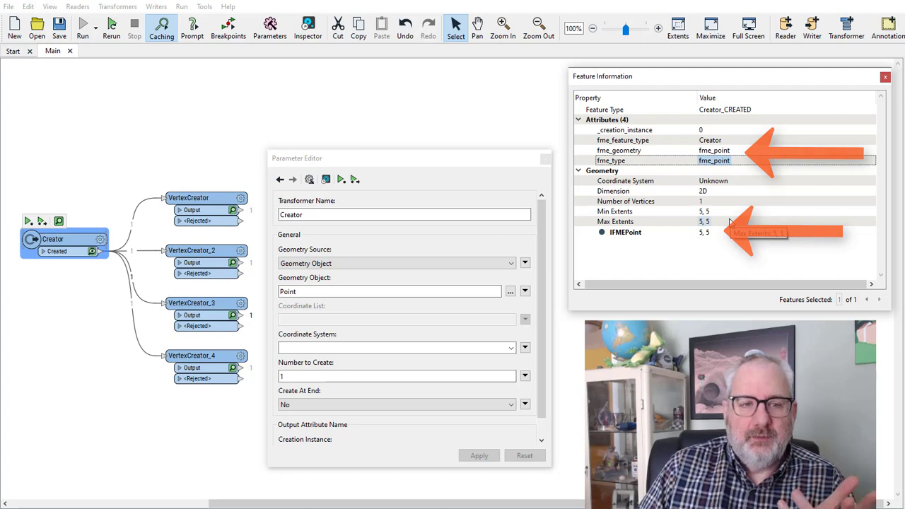
pyautogui.click(217, 201)
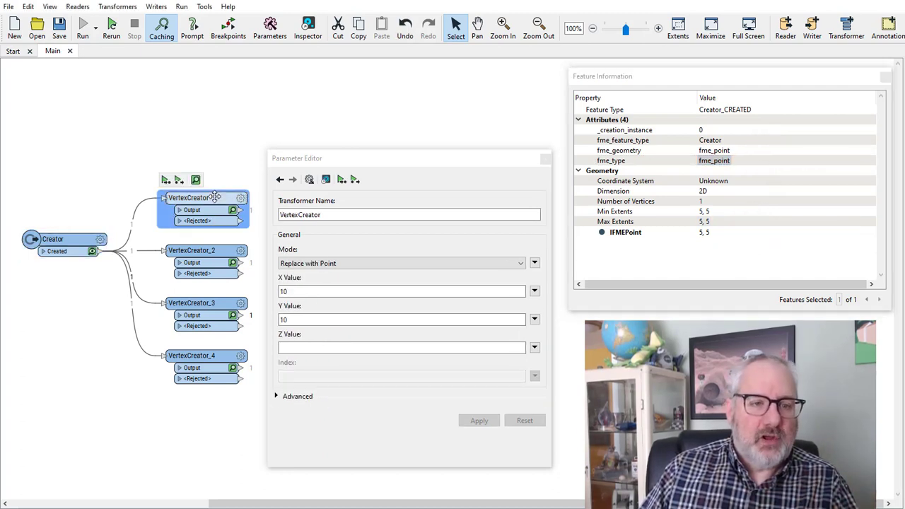
# Confirm the first VertexCreator's Replace with Point mode at X 10, inspect its 10, 10 output, then select VertexCreator_2.
pyautogui.click(433, 269)
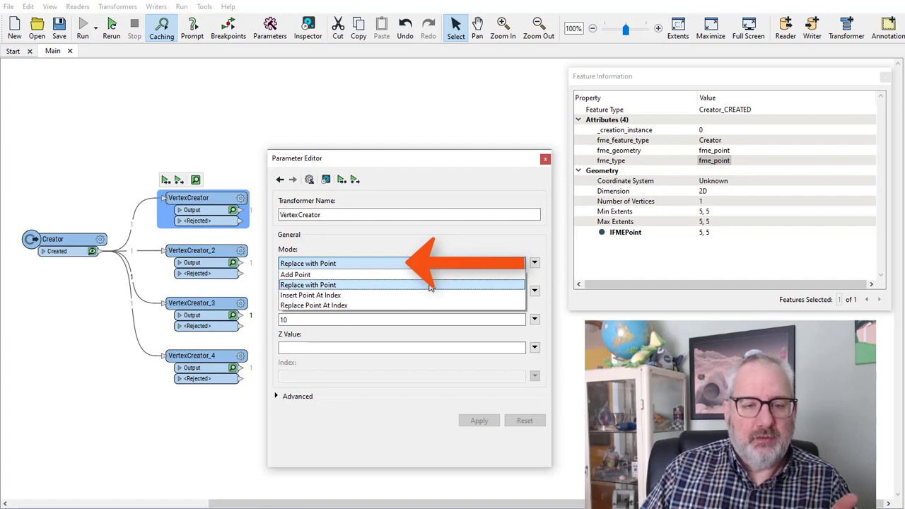
pyautogui.click(430, 285)
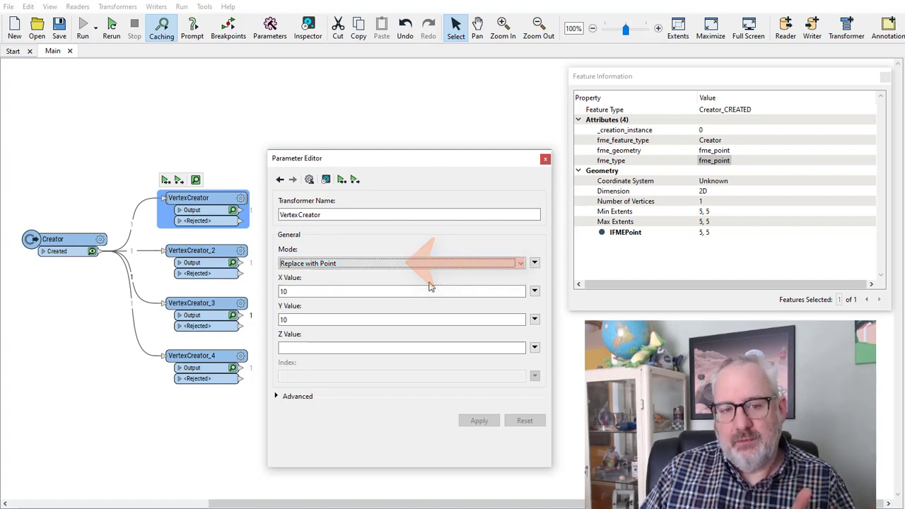
pyautogui.doubleClick(307, 292)
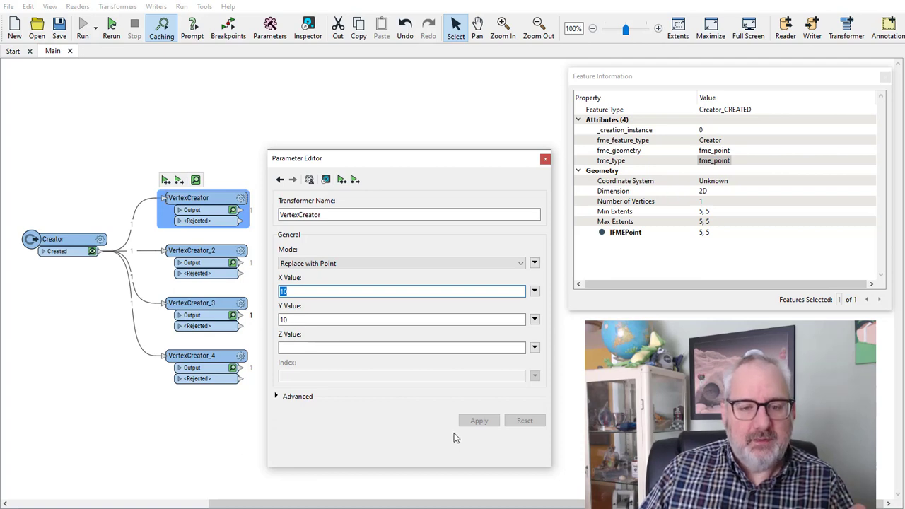
pyautogui.click(233, 211)
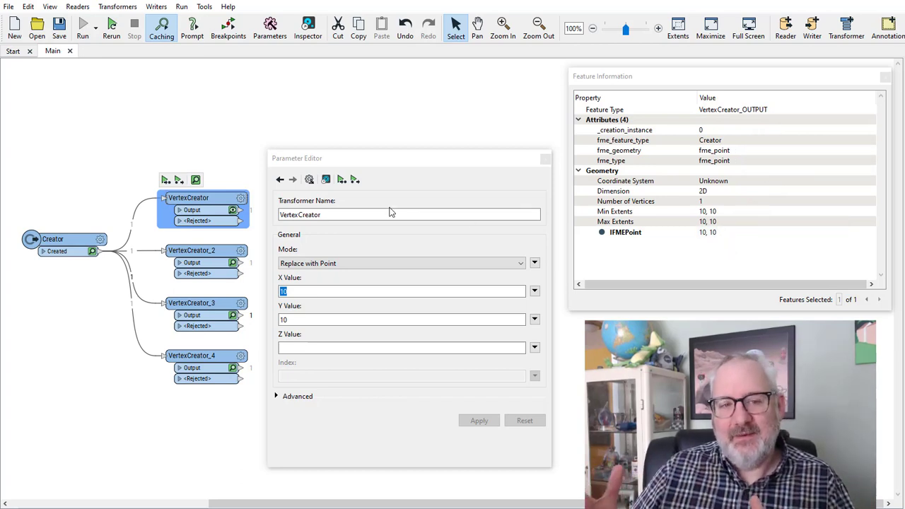
pyautogui.click(207, 252)
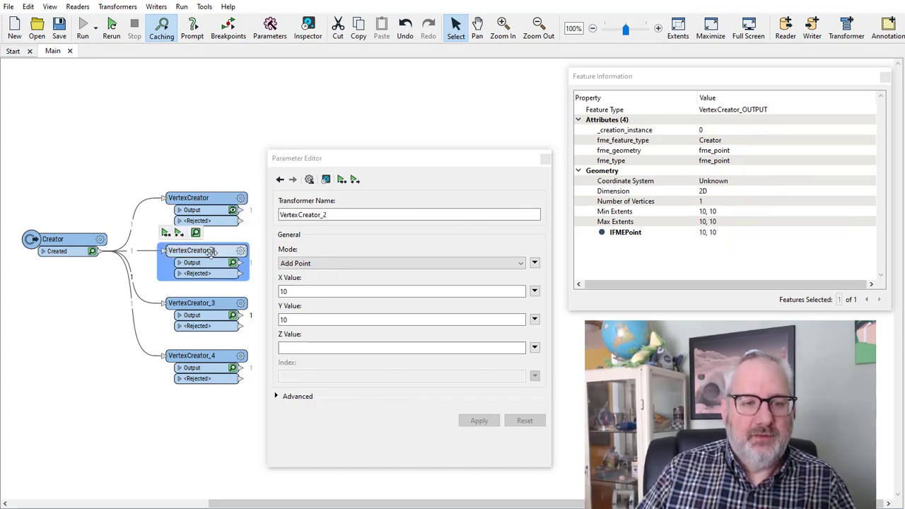
# Keep Add Point mode and inspect VertexCreator_2's line from 5, 5 to 10, 10, then select VertexCreator_3.
pyautogui.click(351, 263)
pyautogui.click(351, 263)
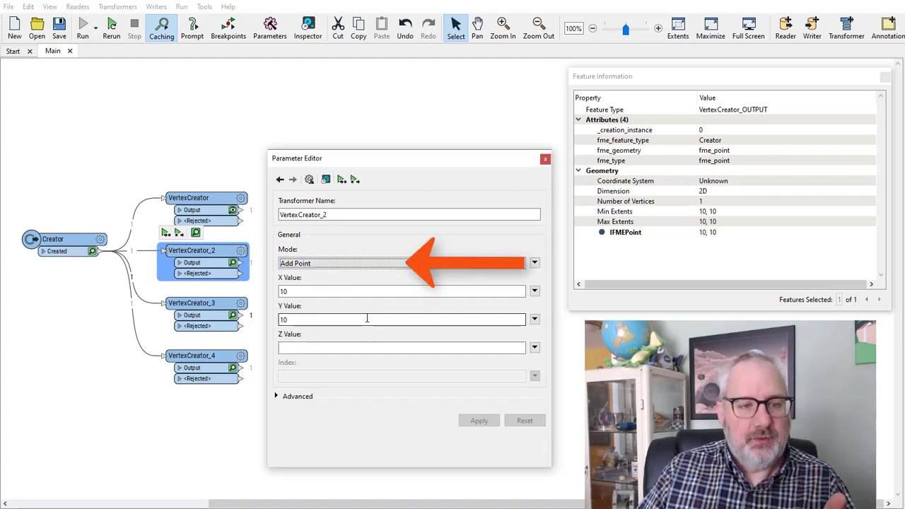
pyautogui.click(233, 263)
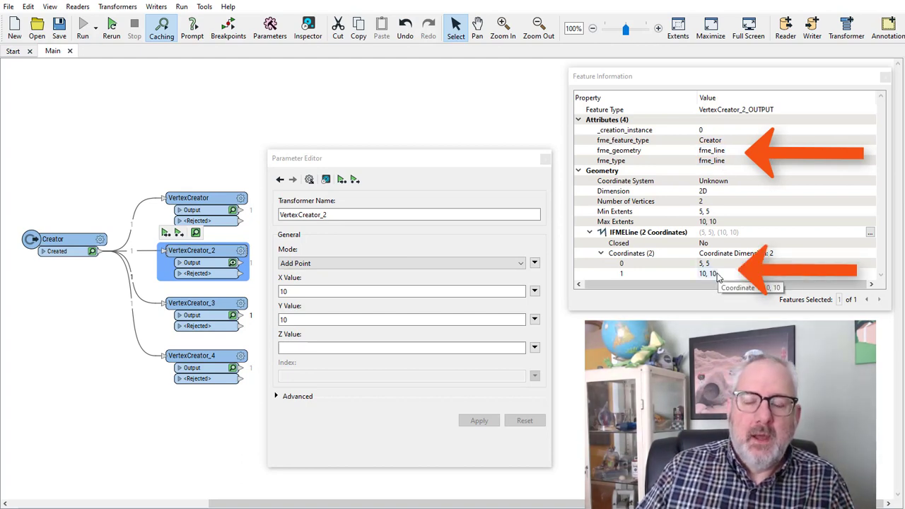
pyautogui.click(208, 308)
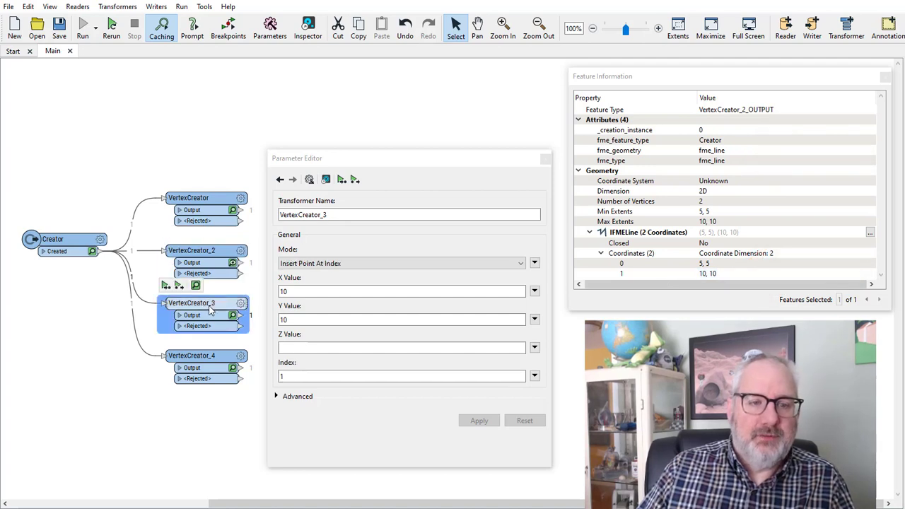
# Confirm VertexCreator_3 uses Insert Point At Index mode with index 1.
pyautogui.click(351, 266)
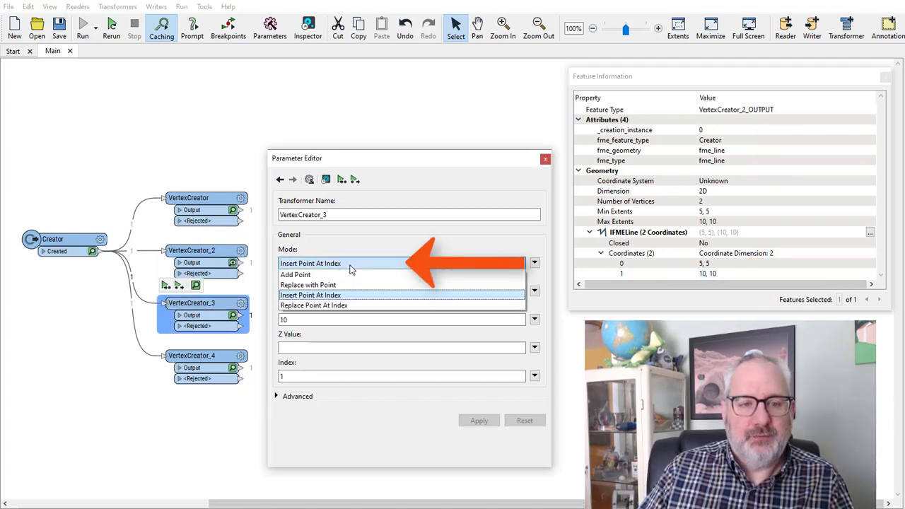
pyautogui.click(351, 268)
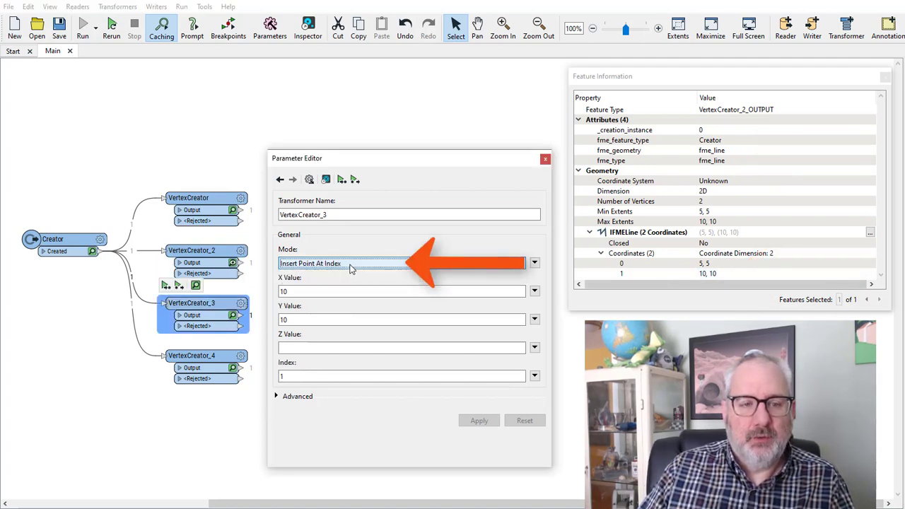
pyautogui.click(311, 377)
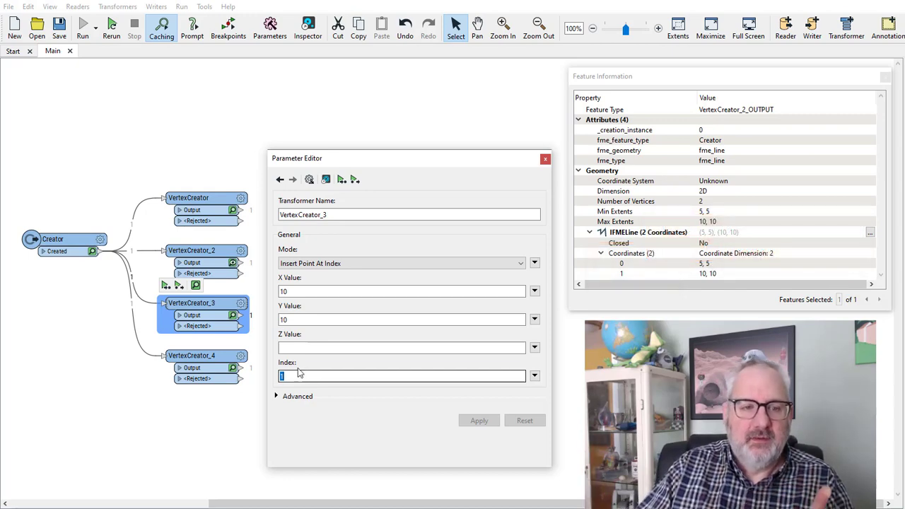
# Inspect VertexCreator_3's output coordinates 5, 5 and 10, 10 in Feature Information.
pyautogui.click(234, 315)
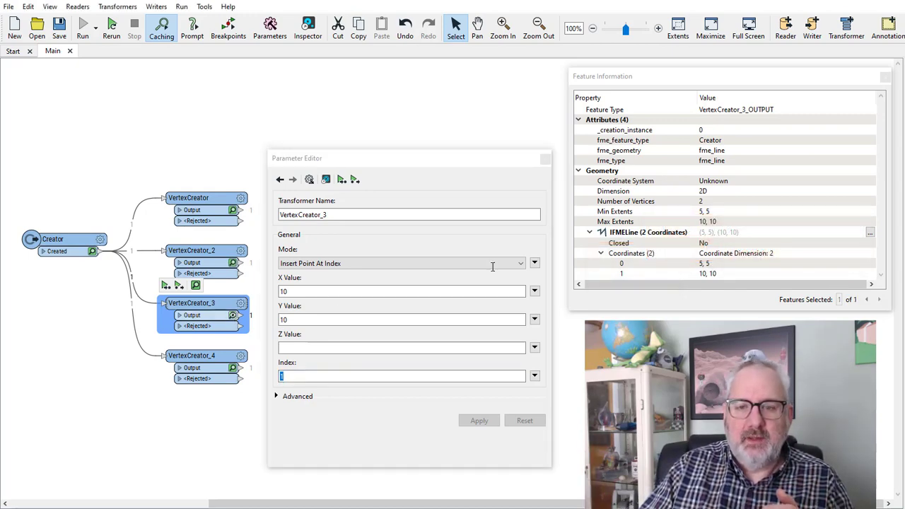
pyautogui.click(705, 265)
pyautogui.click(705, 274)
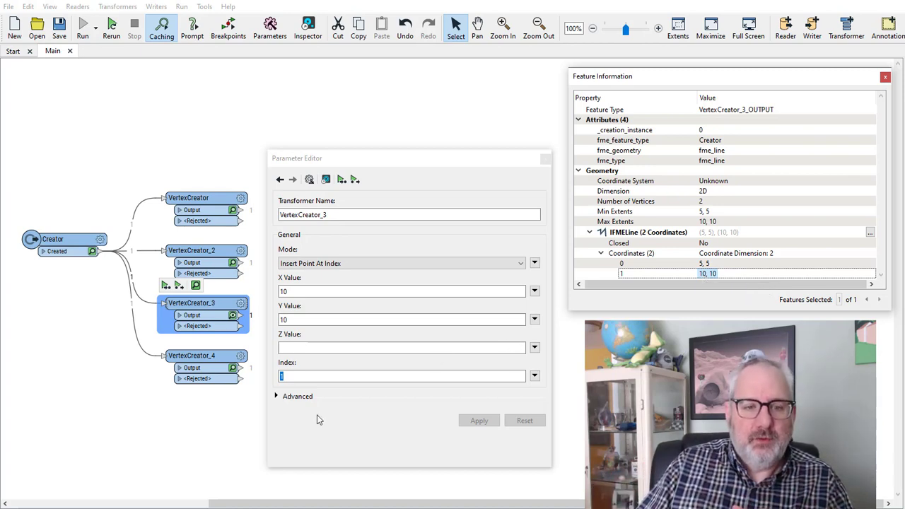
pyautogui.click(317, 375)
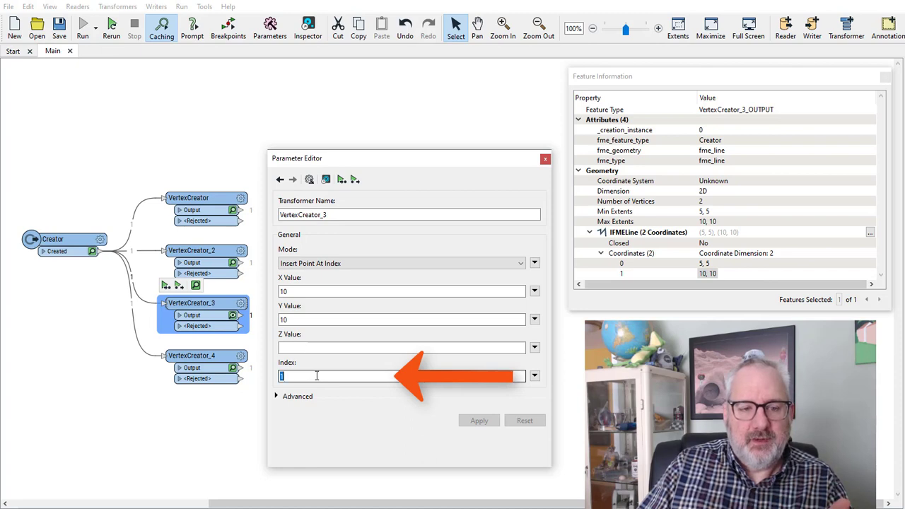
# Set VertexCreator_3's index to -1 and rerun to it, then select VertexCreator_4.
pyautogui.write('-')
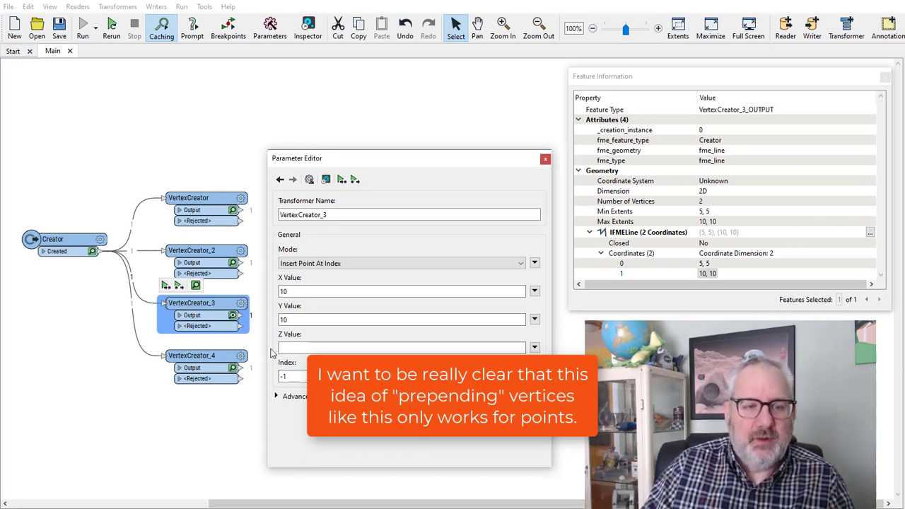
pyautogui.click(202, 326)
pyautogui.click(166, 285)
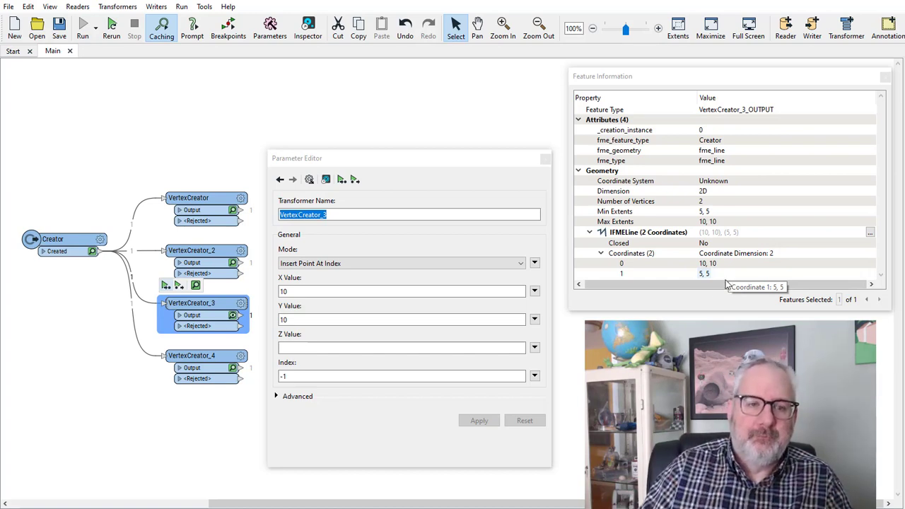
pyautogui.click(212, 356)
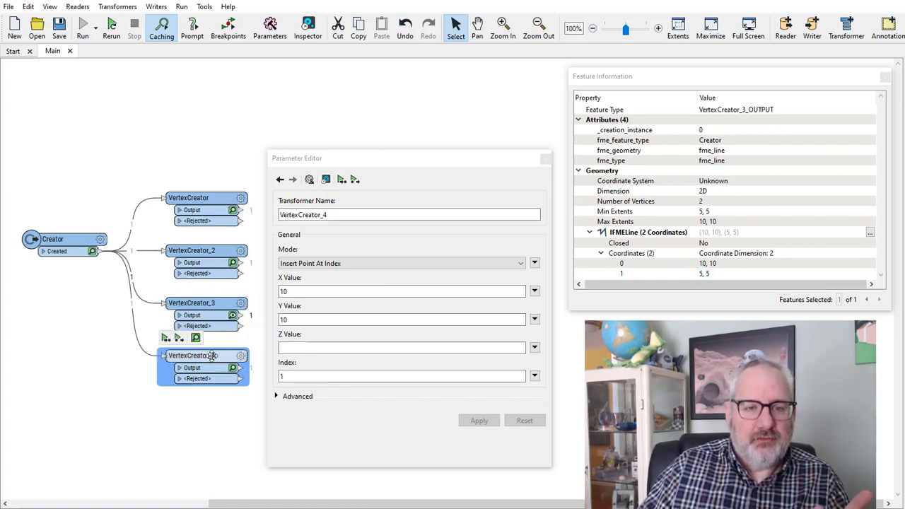
# Set VertexCreator_4's index to 0, rerun to it, and inspect the 10, 10 to 5, 5 line.
pyautogui.doubleClick(312, 376)
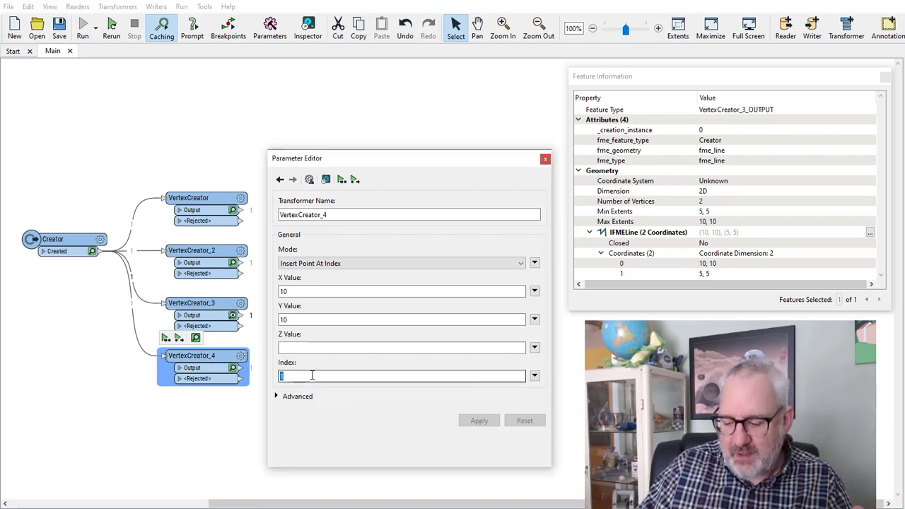
pyautogui.write('0')
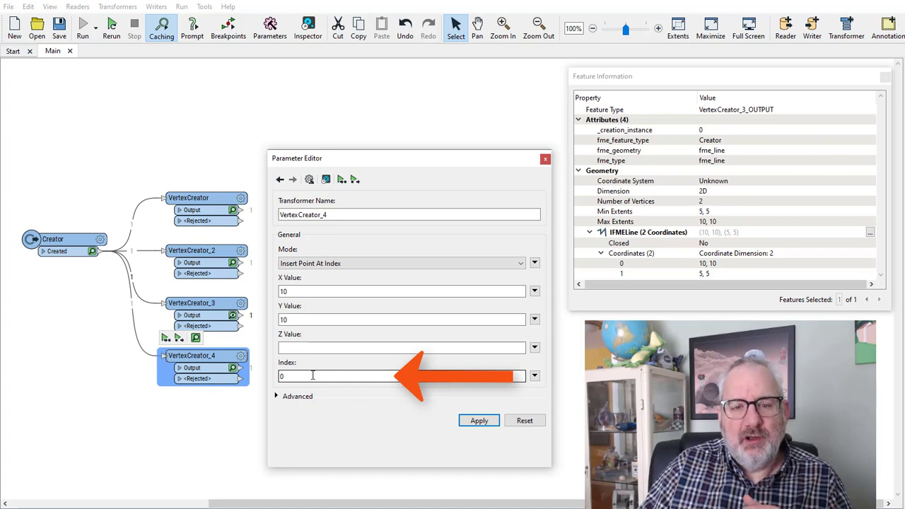
pyautogui.click(479, 421)
pyautogui.click(164, 338)
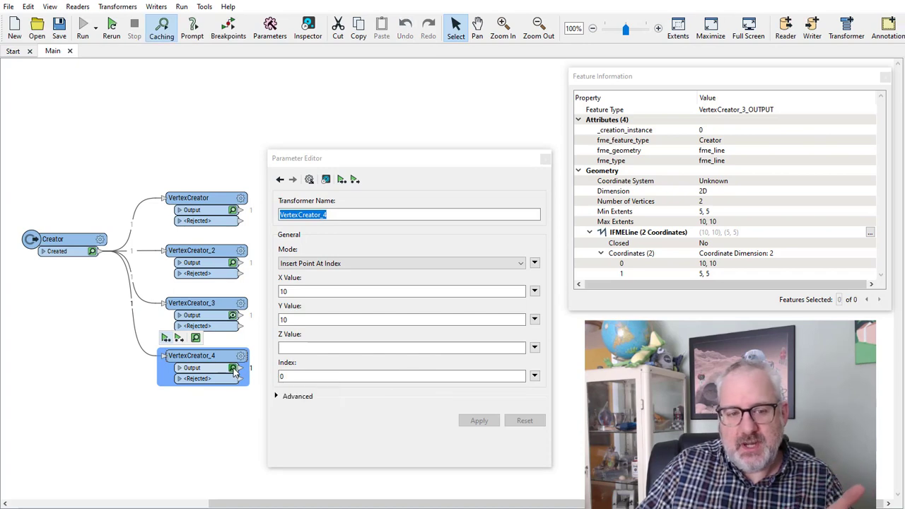
pyautogui.click(233, 368)
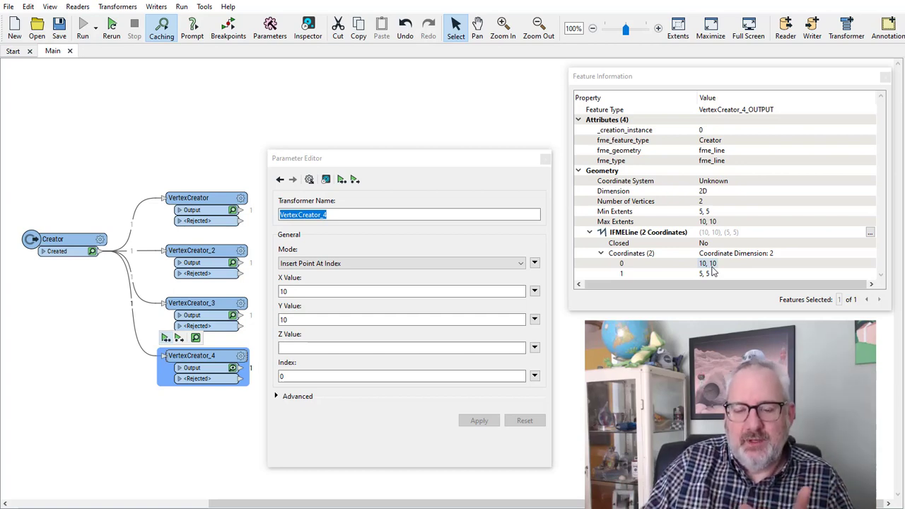
# Change VertexCreator_4's index to -0, apply it, and rerun the workspace with Ctrl+R.
pyautogui.click(281, 376)
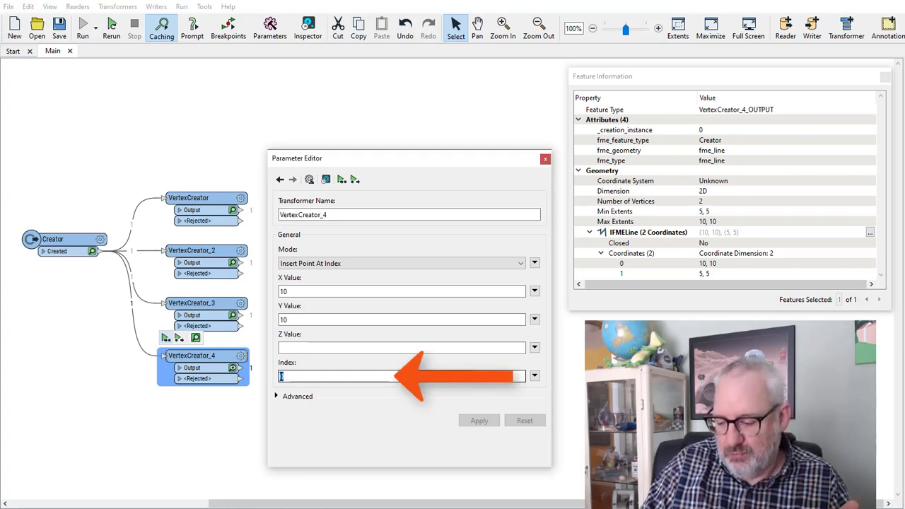
pyautogui.write('-0')
pyautogui.click(479, 423)
pyautogui.hotkey('ctrl', 'r')
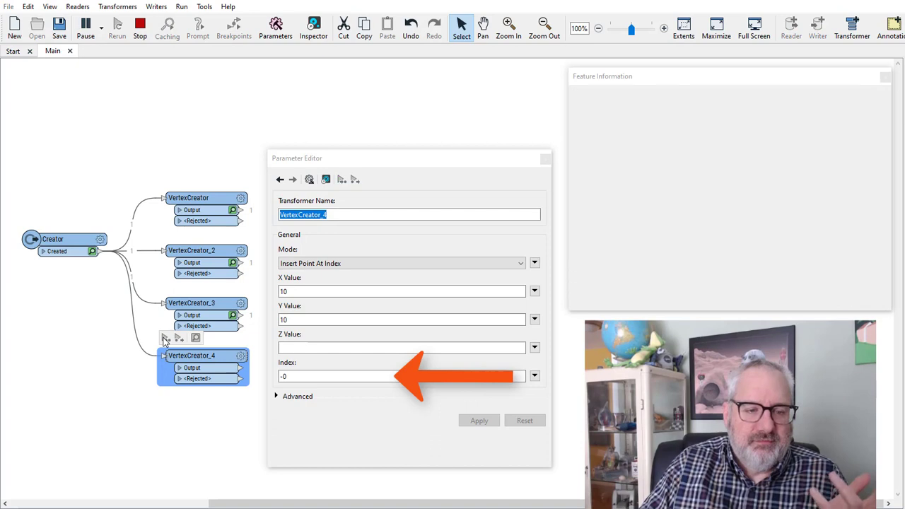